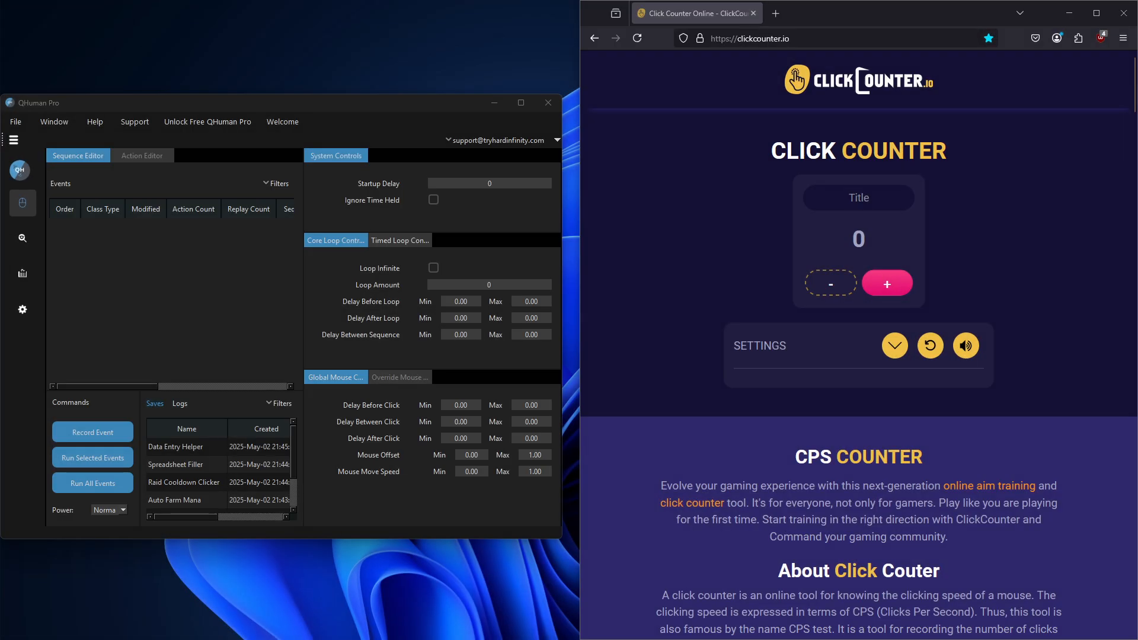
# - Create a shortcut named Click Counter Test in the Shortcut Dashboard, assigned to the key sequence Ctrl+Q
pyautogui.click(23, 274)
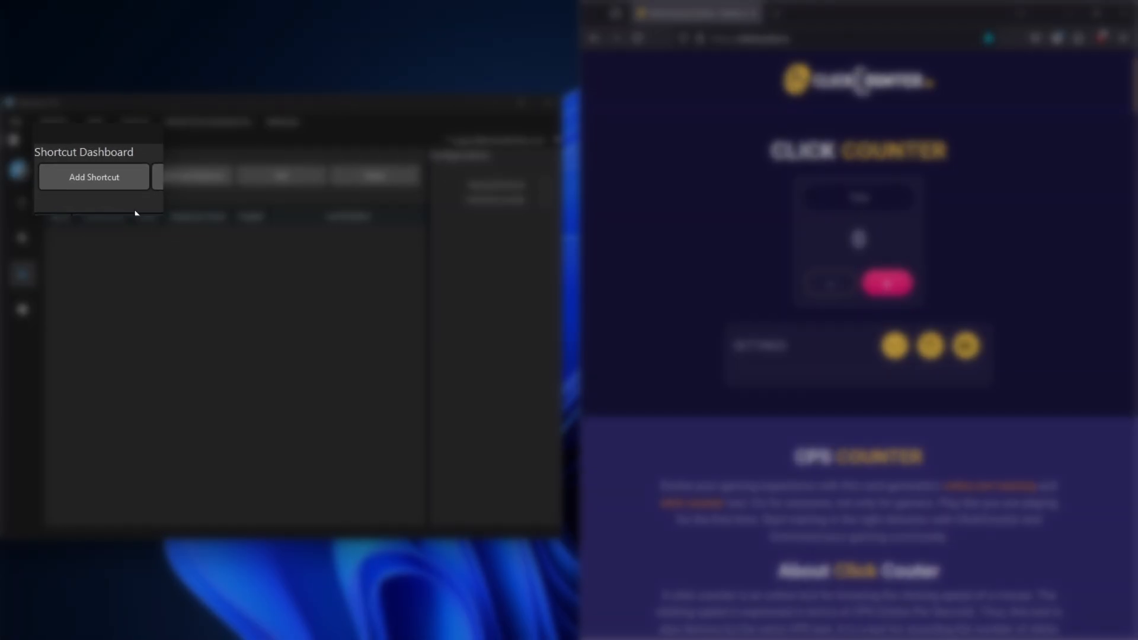
pyautogui.click(99, 182)
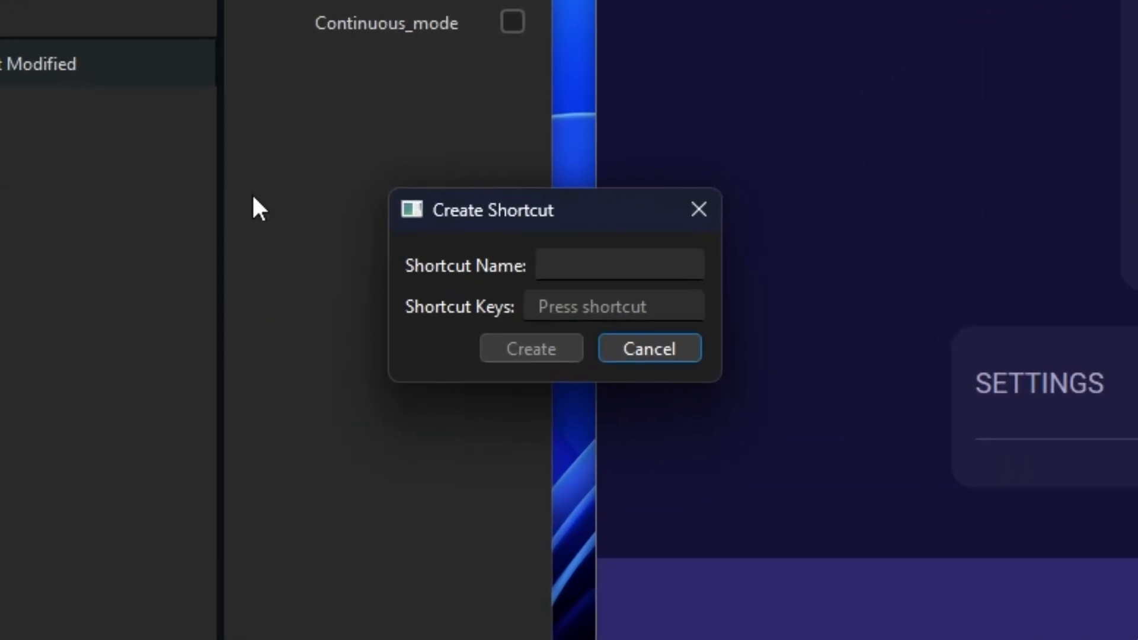
pyautogui.click(607, 277)
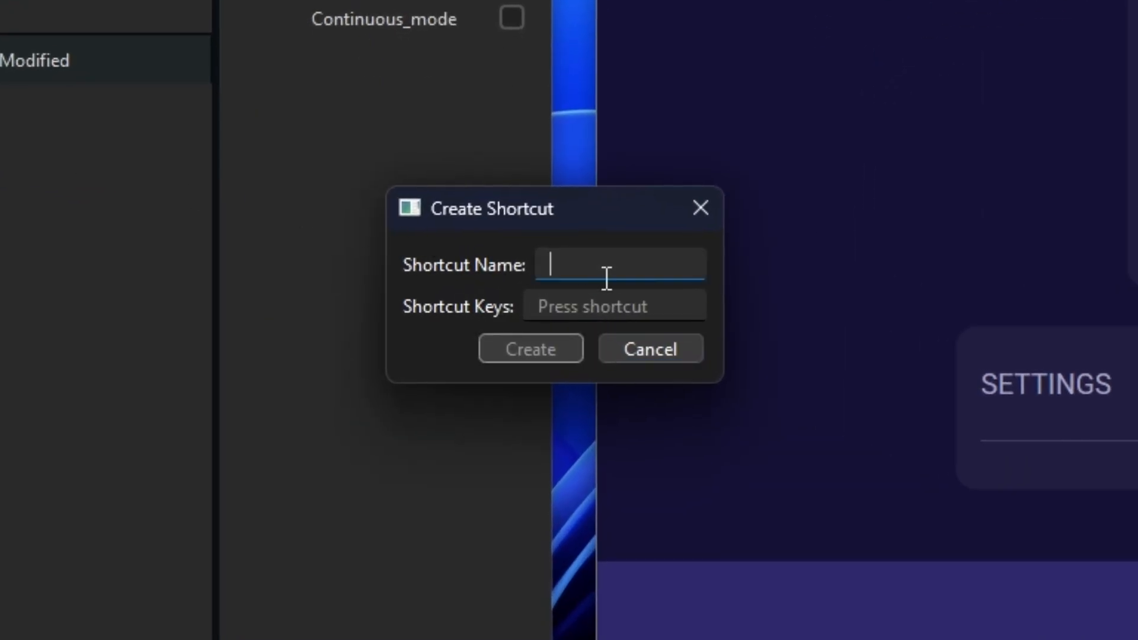
pyautogui.write('Click Counter Test')
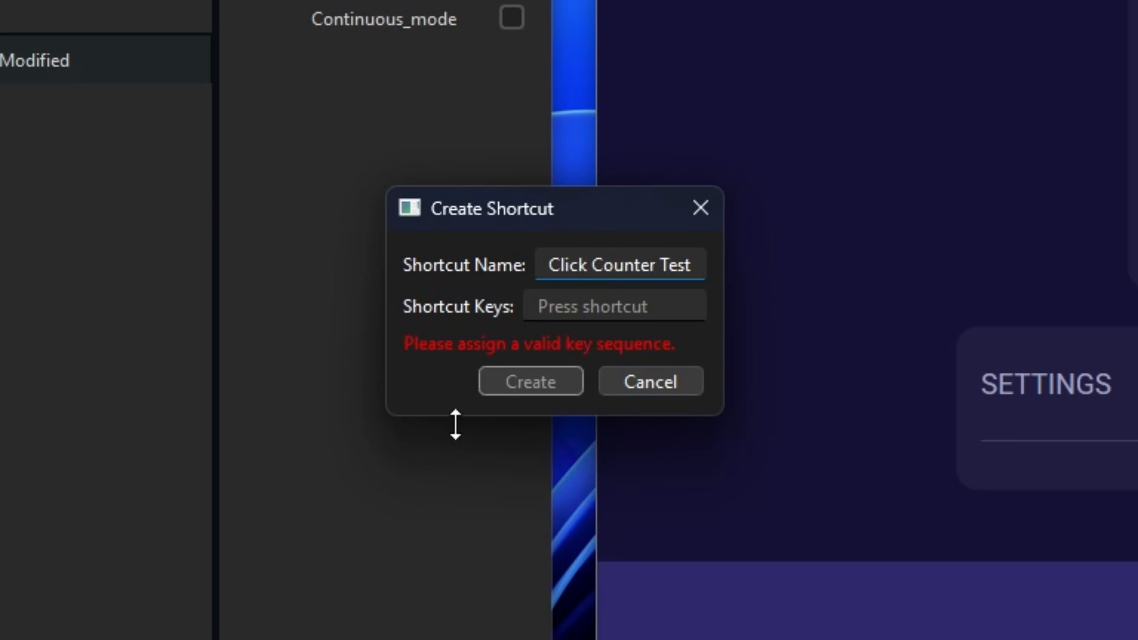
pyautogui.click(586, 307)
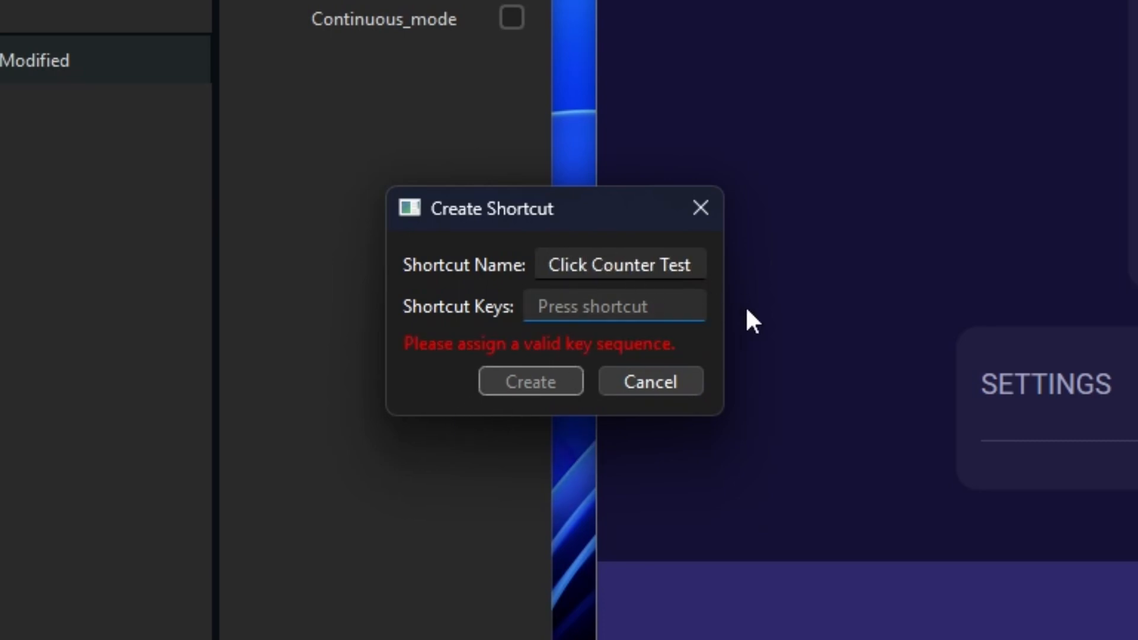
pyautogui.hotkey('ctrl', 'q')
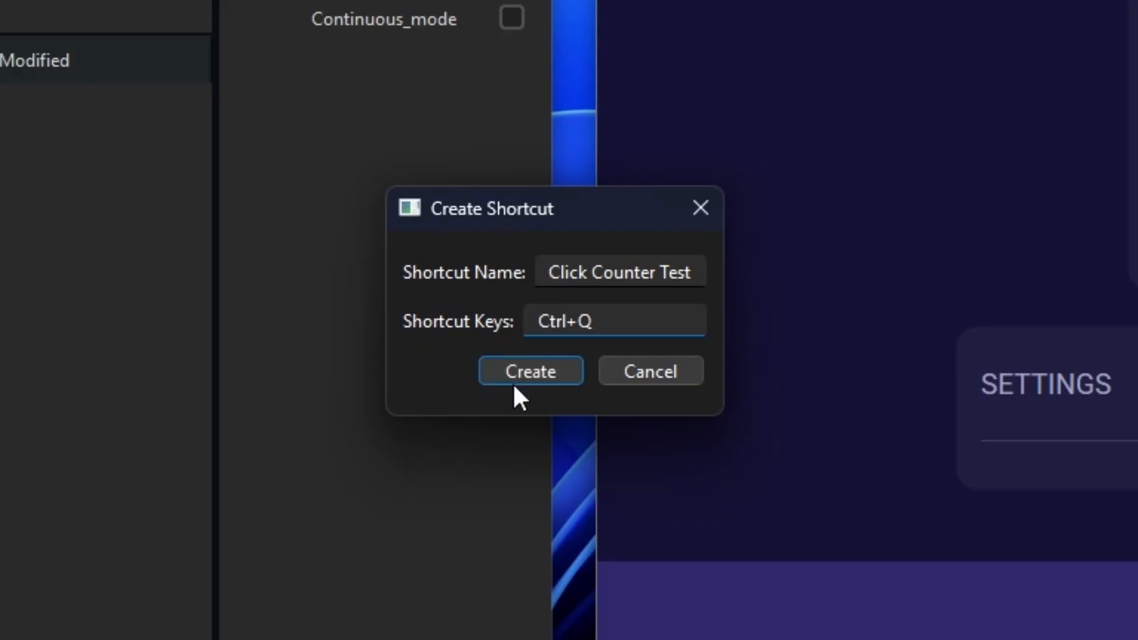
pyautogui.click(515, 379)
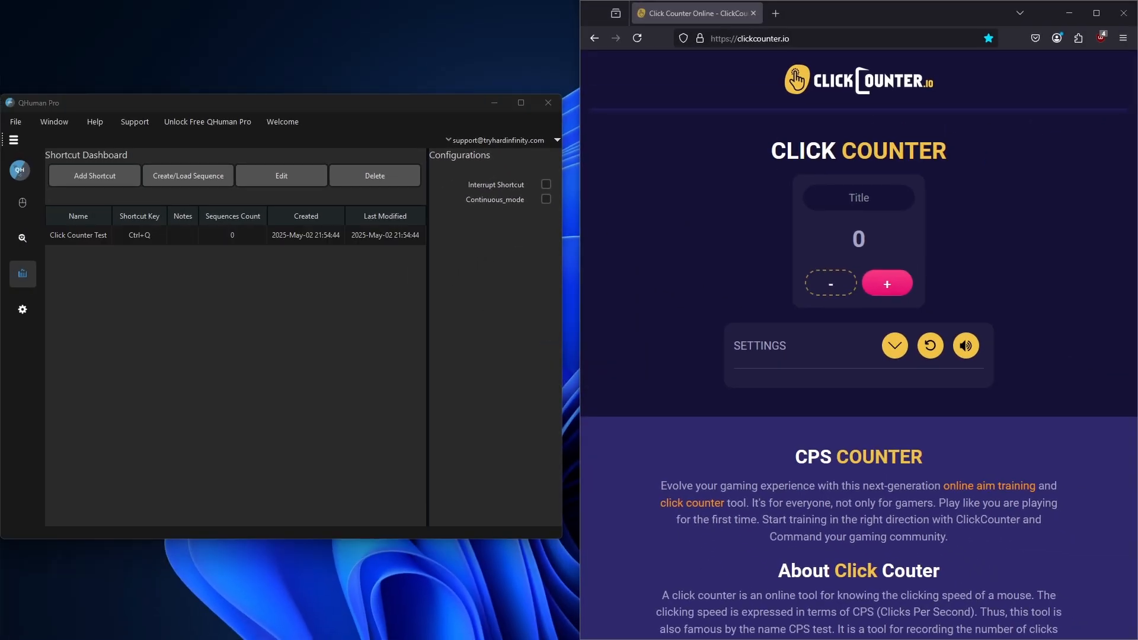
pyautogui.click(246, 238)
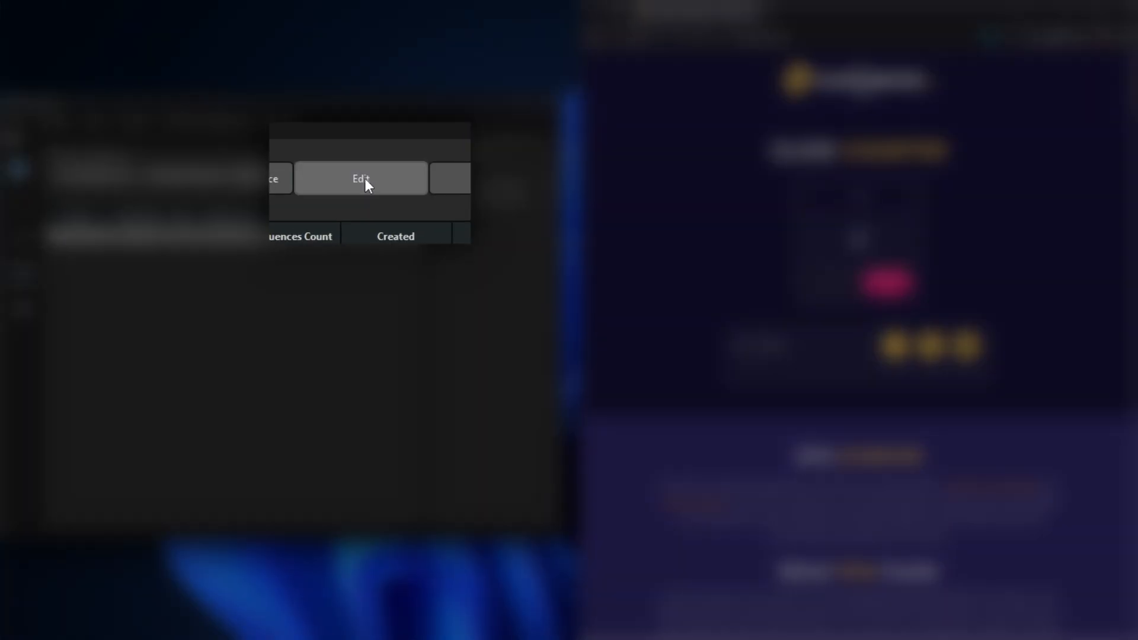
pyautogui.click(282, 177)
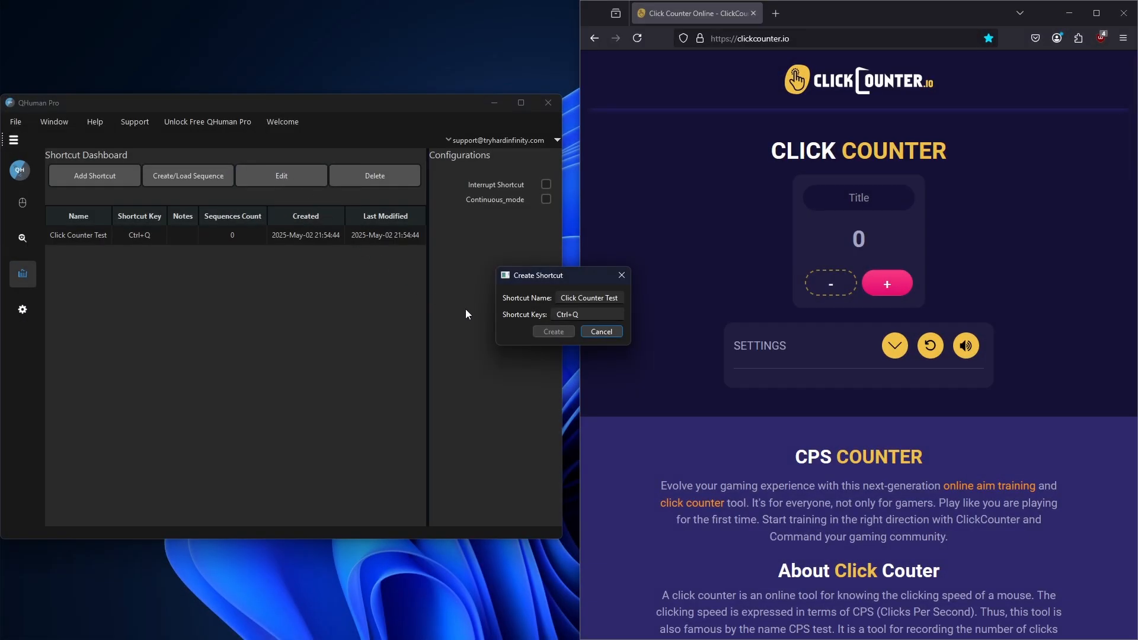
pyautogui.click(616, 333)
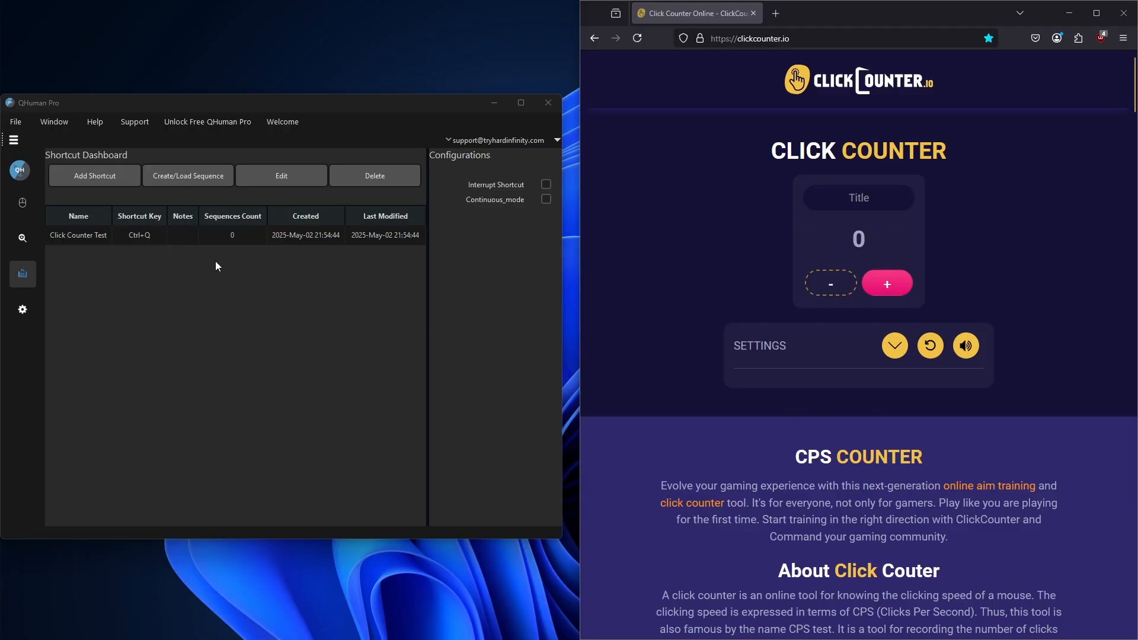
# - Open the sequence manager for the Click Counter Test shortcut
pyautogui.click(177, 241)
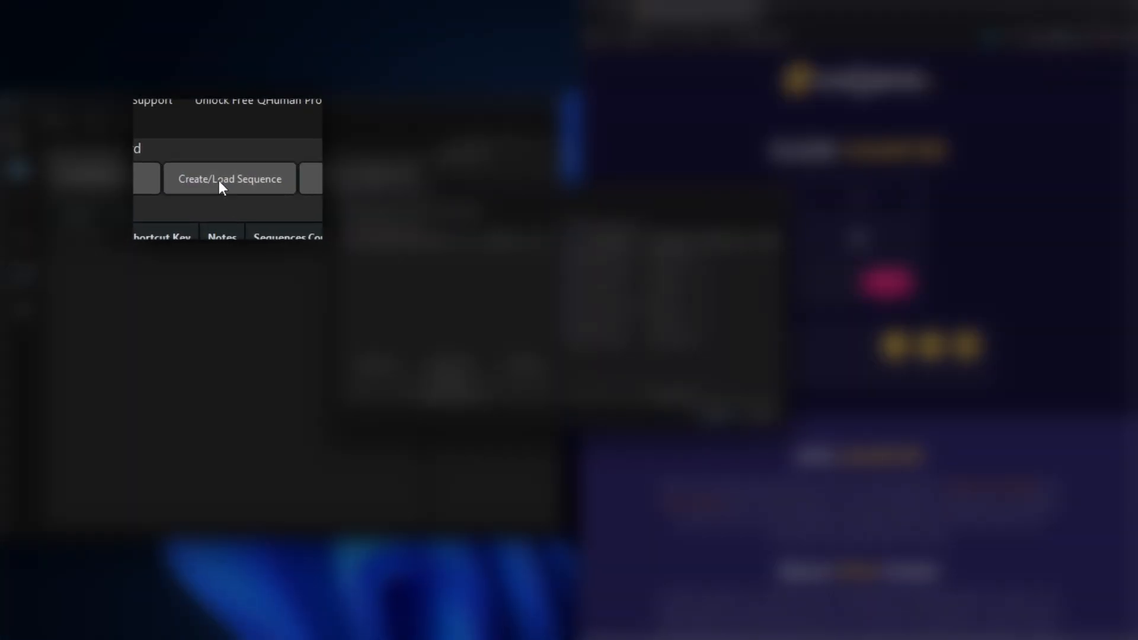
pyautogui.click(182, 176)
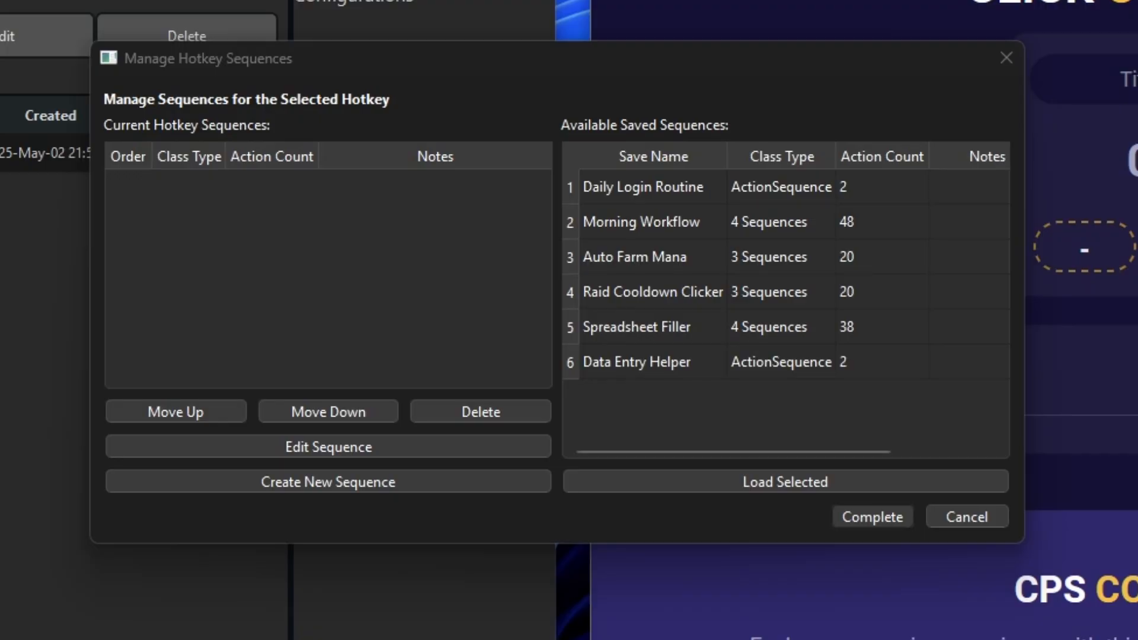
# - Load the saved Data Entry Helper sequence into the shortcut, and delete it from the current hotkey sequences
pyautogui.click(608, 351)
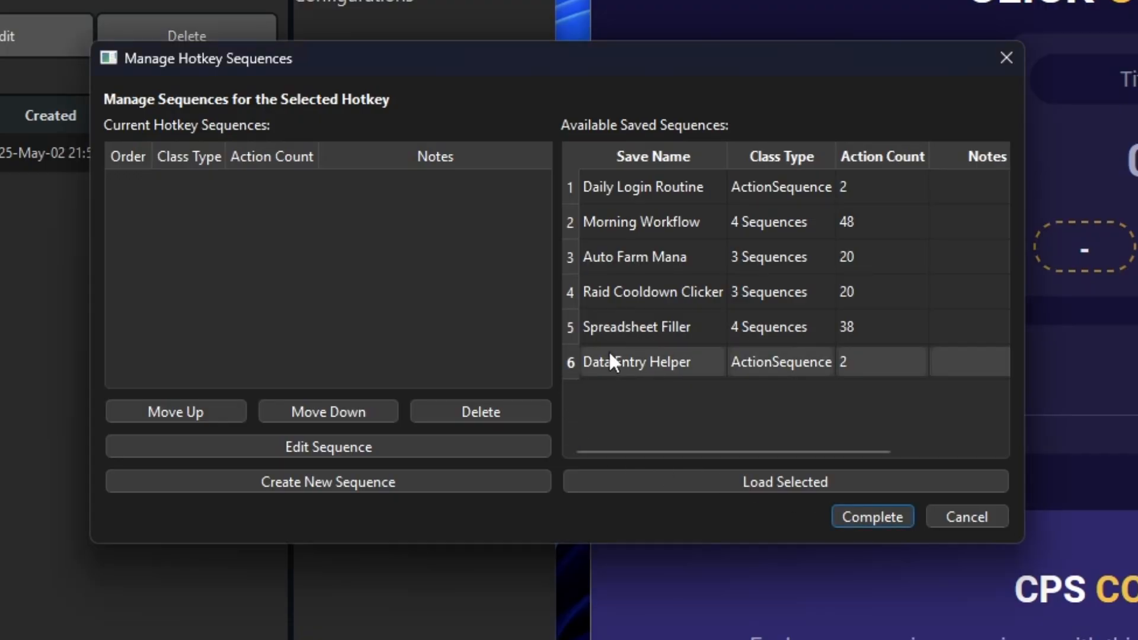
pyautogui.click(701, 480)
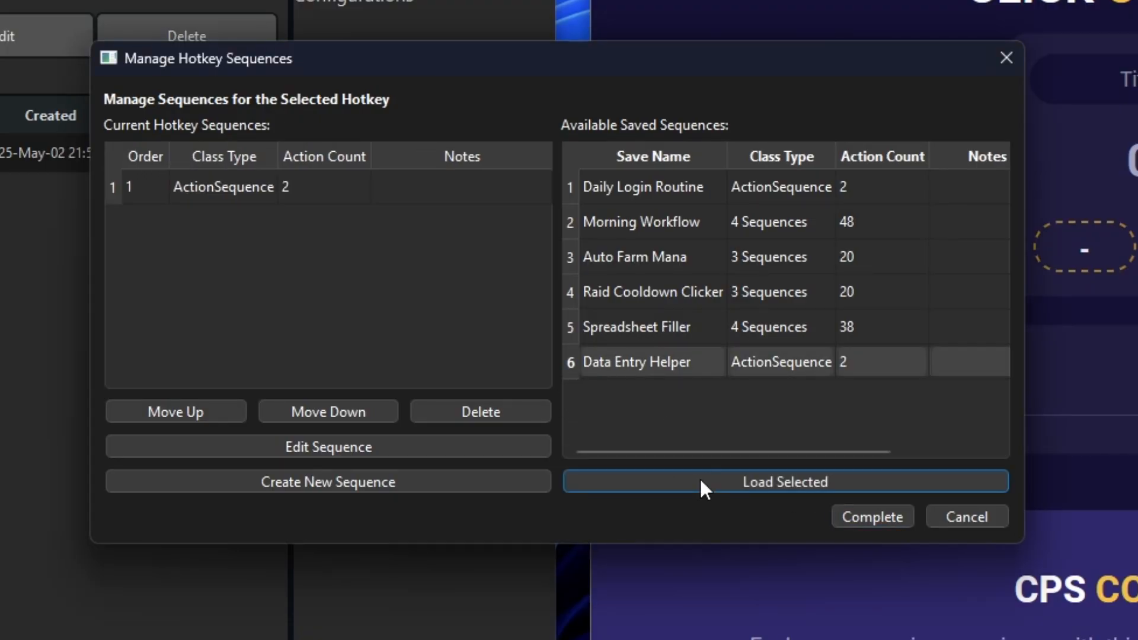
pyautogui.click(310, 179)
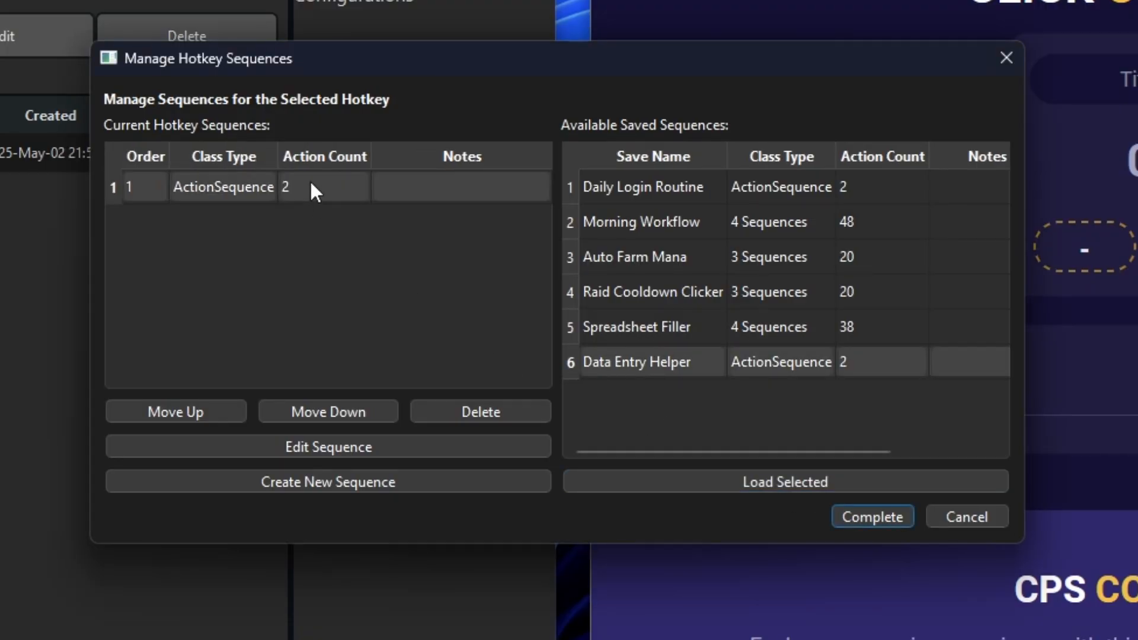
pyautogui.click(444, 413)
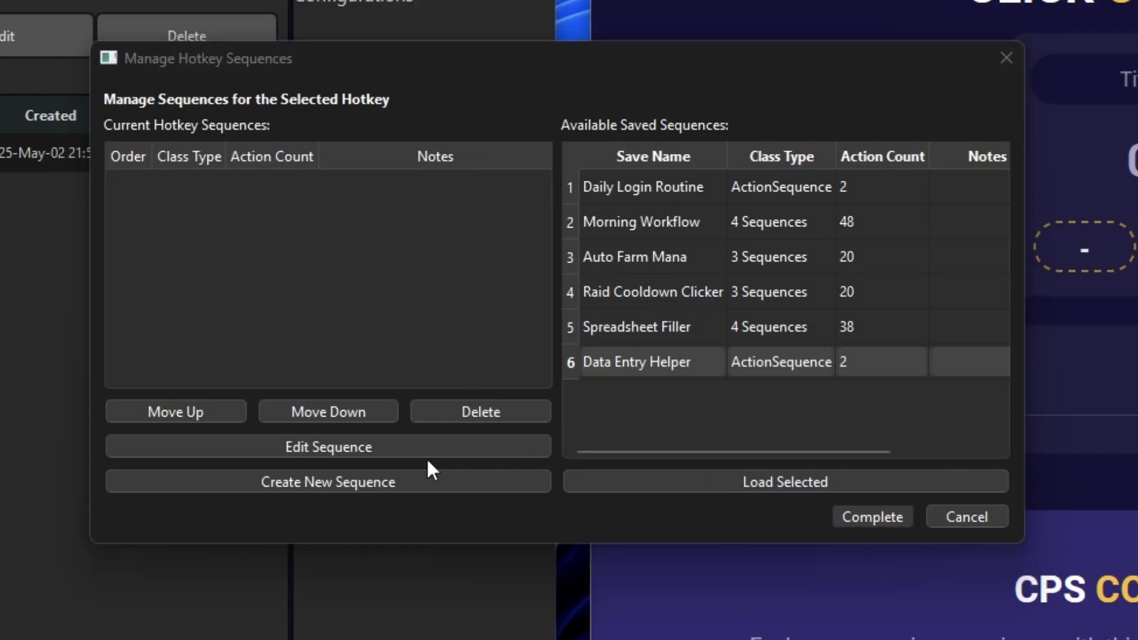
# - Create a new sequence with one left-button click action on the counter's plus button at position (1524, 466), and save it to the shortcut
pyautogui.click(303, 477)
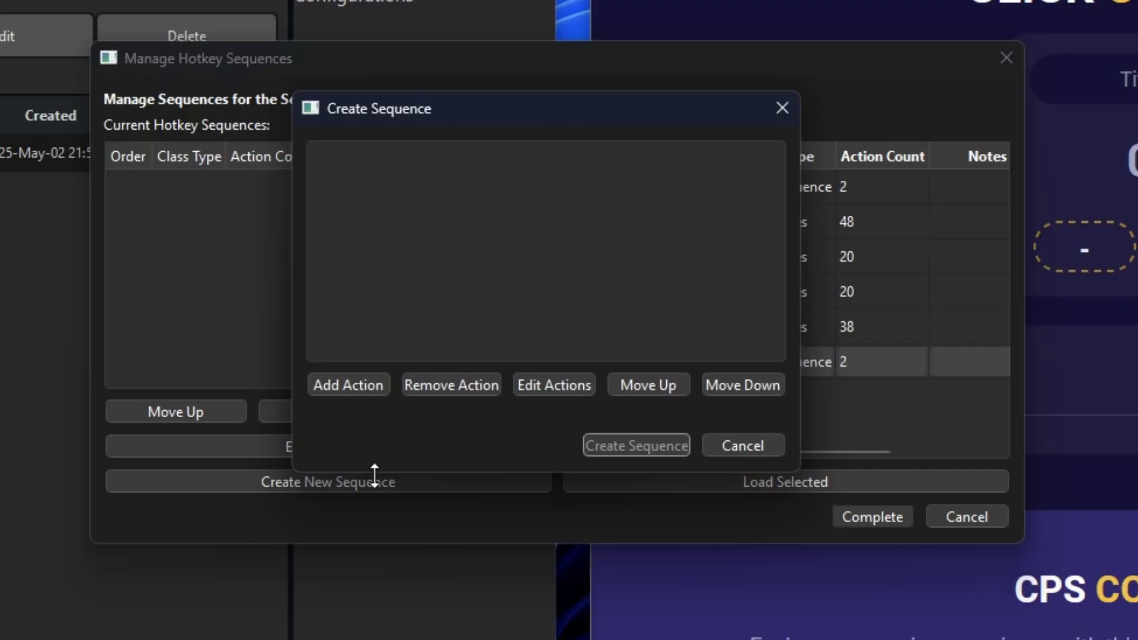
pyautogui.click(330, 389)
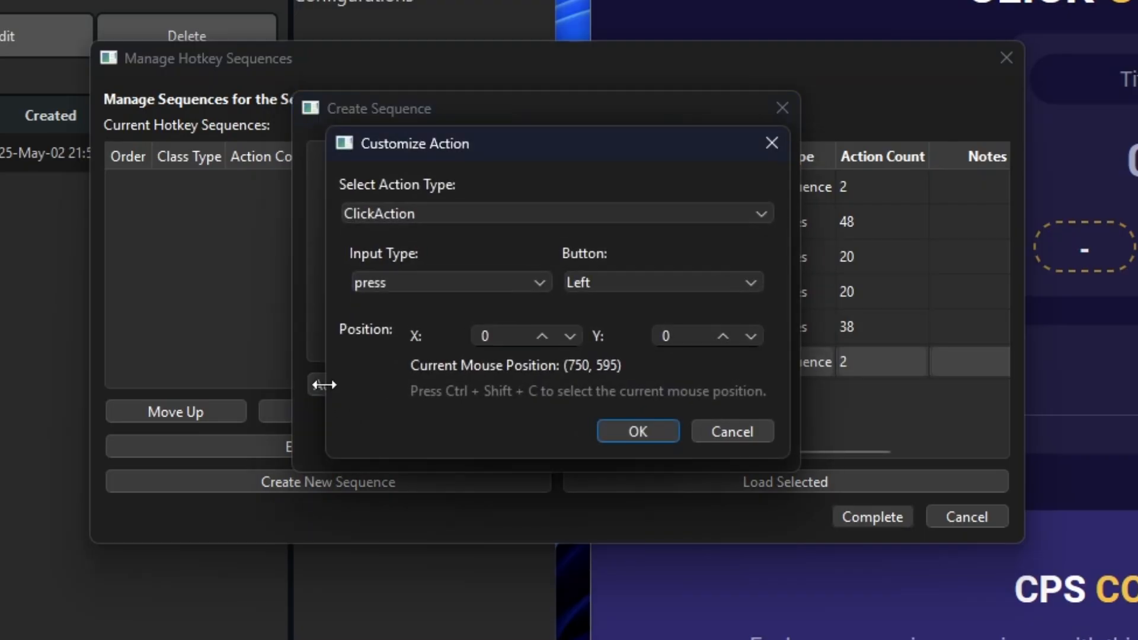
pyautogui.click(450, 289)
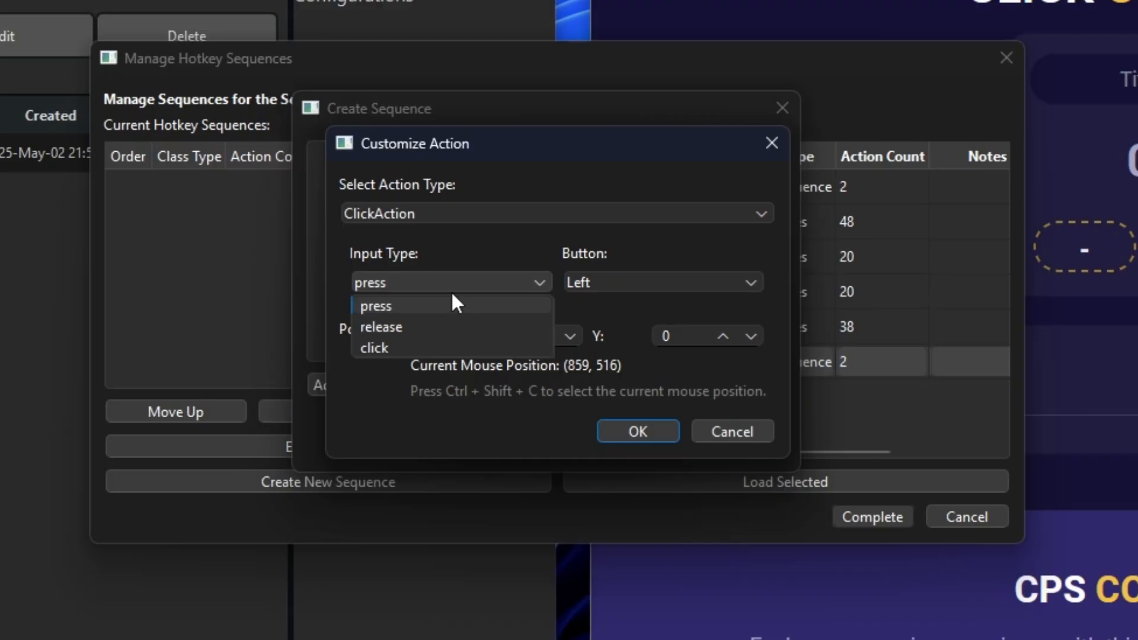
pyautogui.click(433, 349)
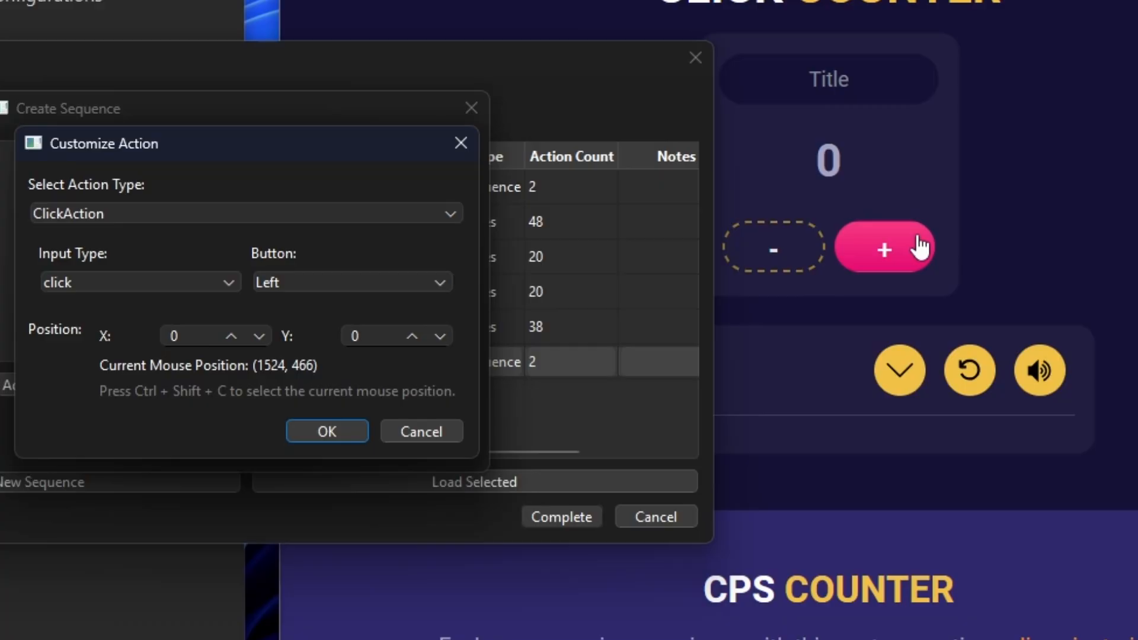
pyautogui.hotkey('ctrl', 'shift', 'c')
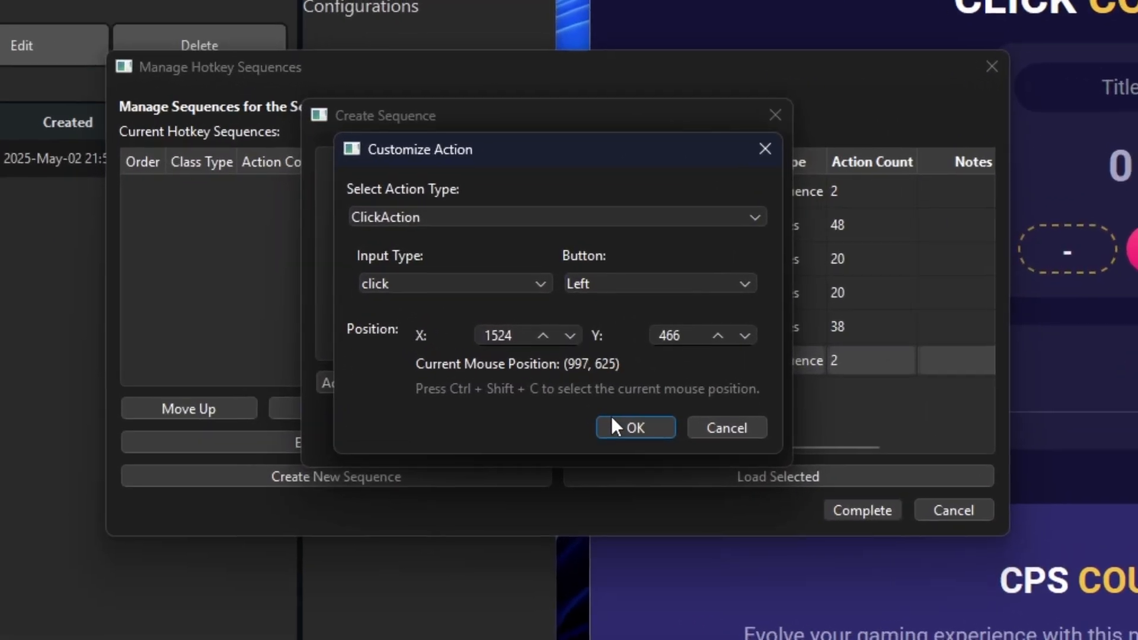
pyautogui.click(615, 423)
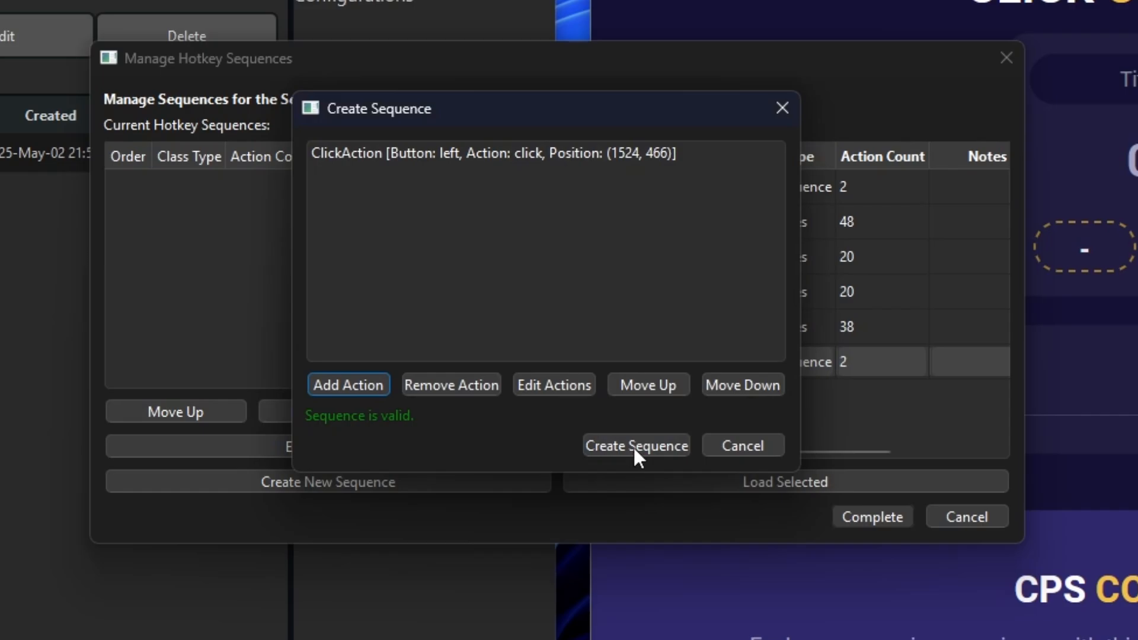
pyautogui.click(634, 448)
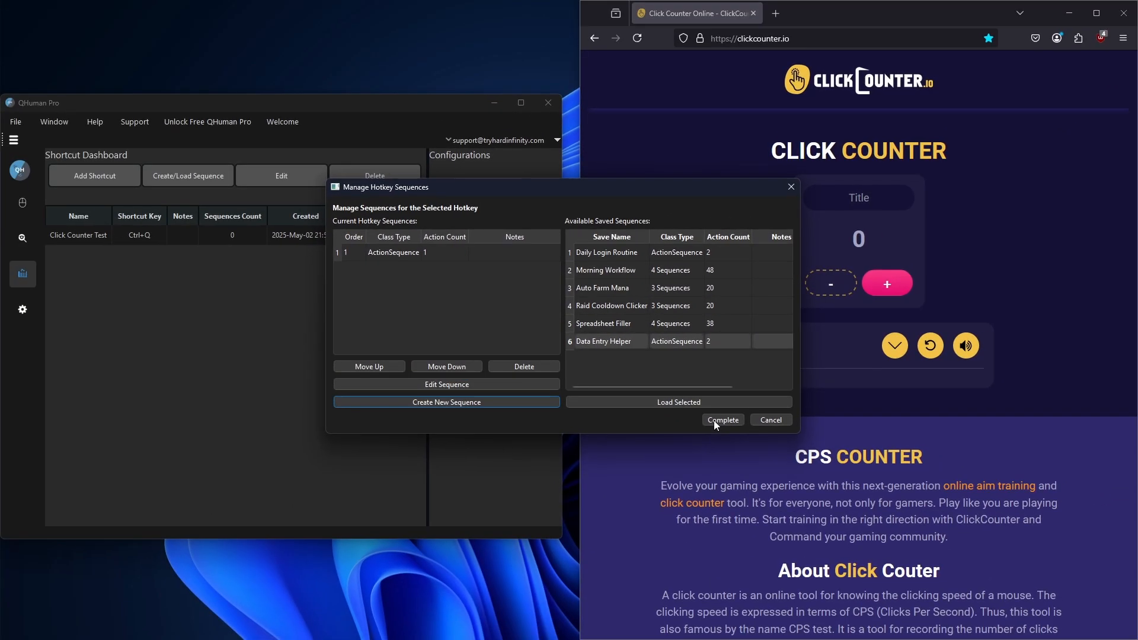
pyautogui.click(871, 517)
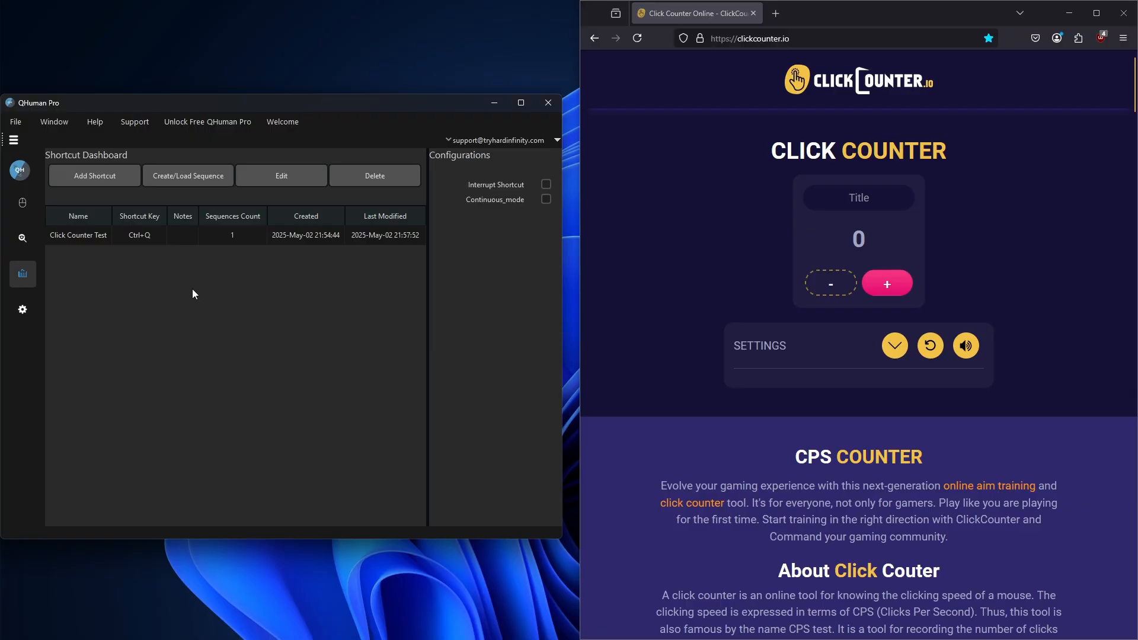
# - Test the click target by repeatedly incrementing the counter on clickcounter.io up to 31
pyautogui.click(906, 283)
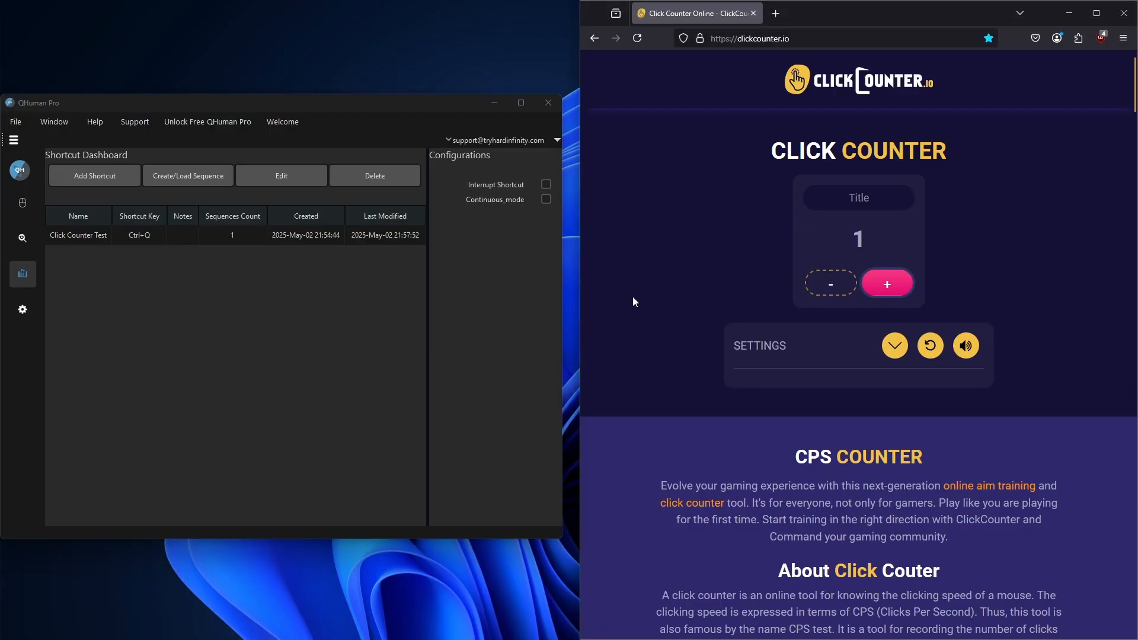
pyautogui.click(905, 282)
pyautogui.click(905, 282)
pyautogui.click(905, 282)
pyautogui.click(905, 282)
pyautogui.click(904, 282)
pyautogui.click(904, 282)
pyautogui.click(905, 282)
pyautogui.click(904, 282)
pyautogui.click(906, 282)
pyautogui.click(905, 282)
pyautogui.click(905, 283)
pyautogui.click(905, 282)
pyautogui.click(905, 282)
pyautogui.click(905, 282)
pyautogui.click(906, 282)
pyautogui.click(906, 282)
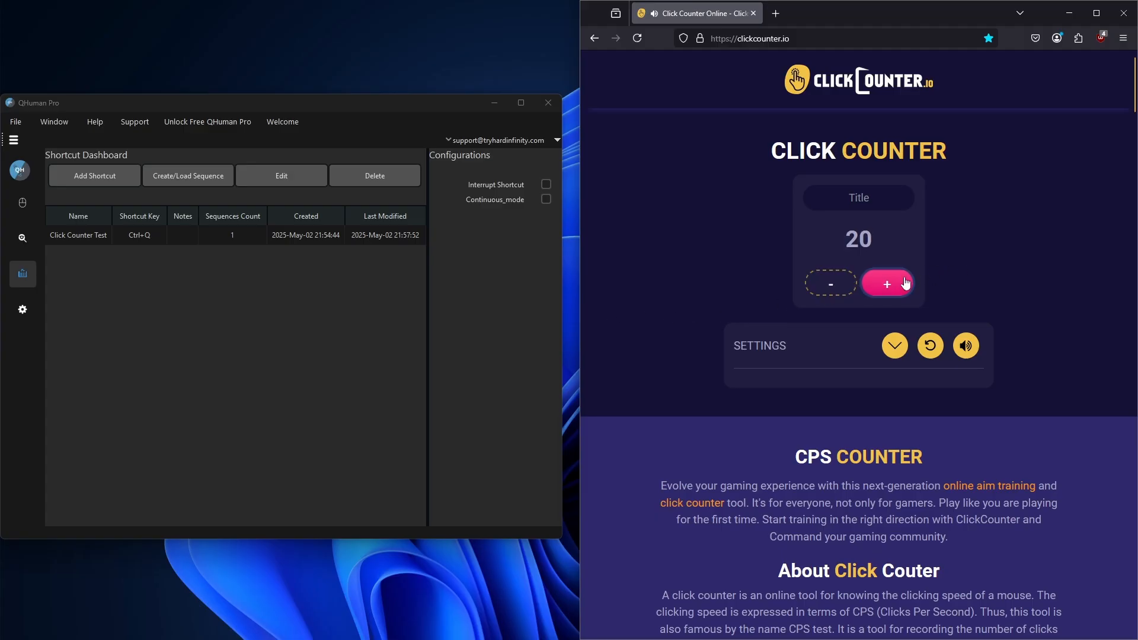
pyautogui.doubleClick(906, 281)
pyautogui.tripleClick(904, 282)
pyautogui.tripleClick(905, 282)
pyautogui.tripleClick(906, 282)
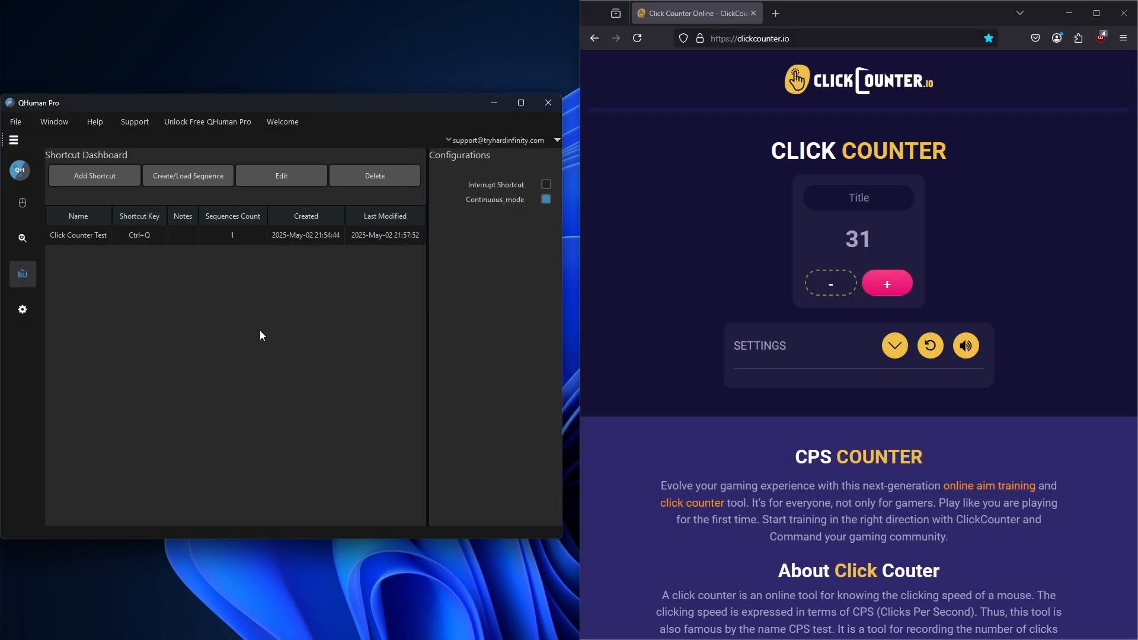
# - Run the Click Counter Test shortcut with Continuous_mode enabled
pyautogui.hotkey('ctrl', 'q')
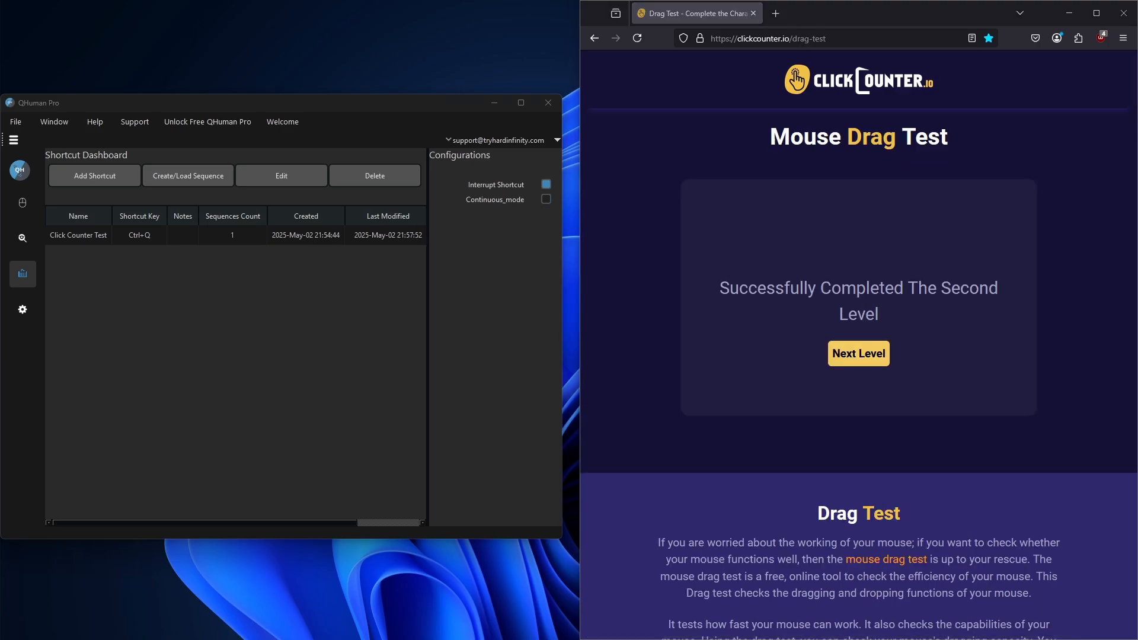
# - Create a second shortcut named Drag Test, assigned to the key sequence Ctrl+W
pyautogui.click(122, 182)
pyautogui.click(589, 298)
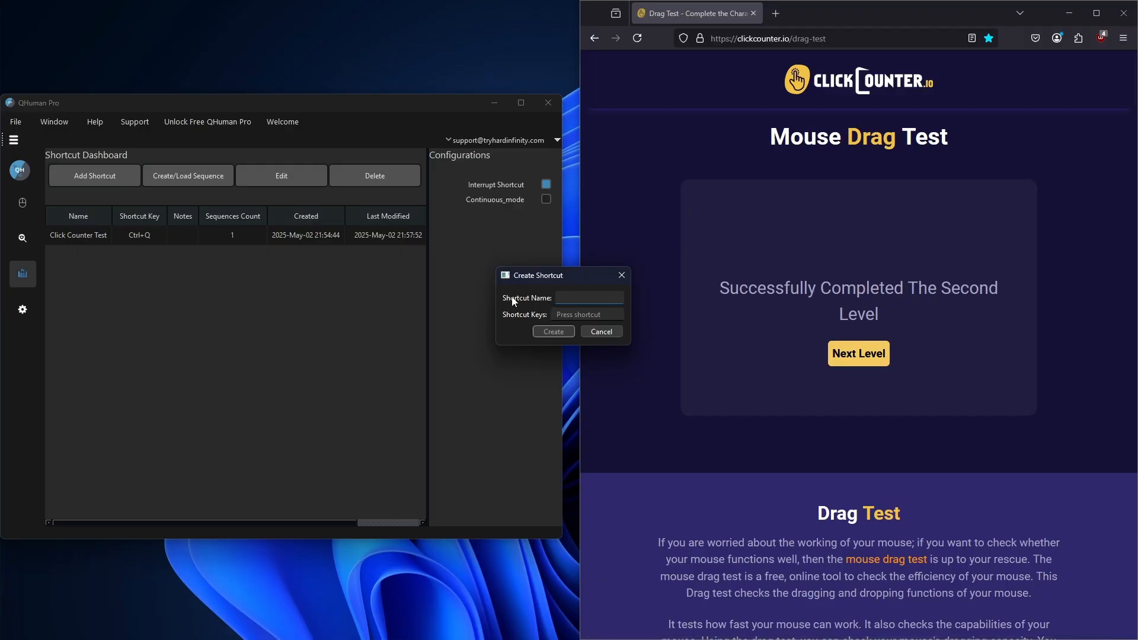
pyautogui.write('Drag Test')
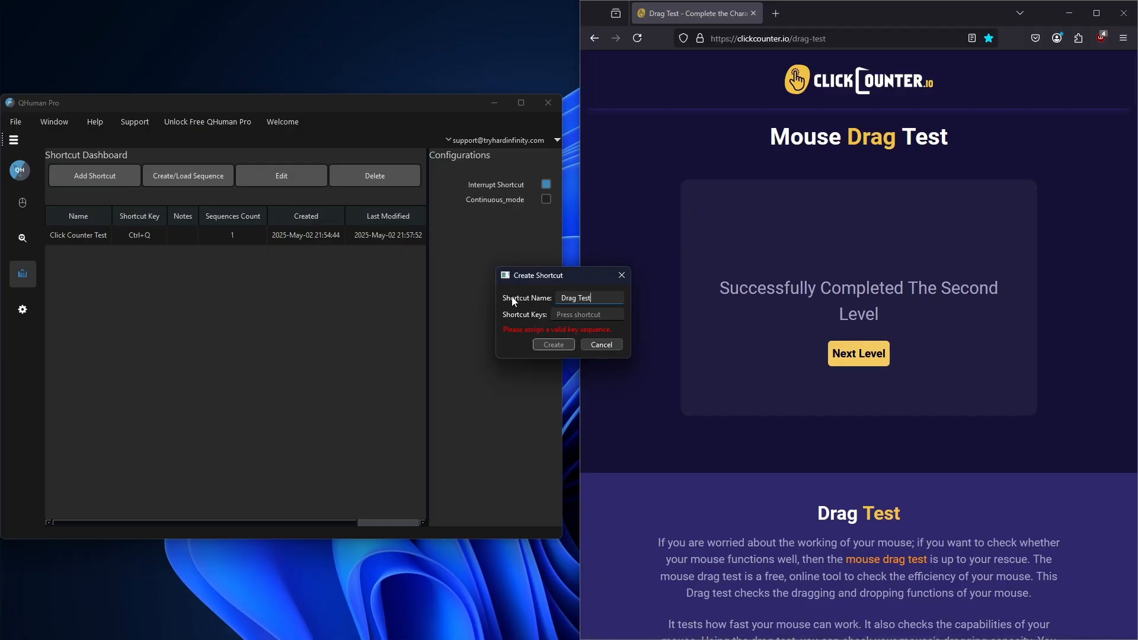
pyautogui.press('Tab')
pyautogui.hotkey('ctrl', 'w')
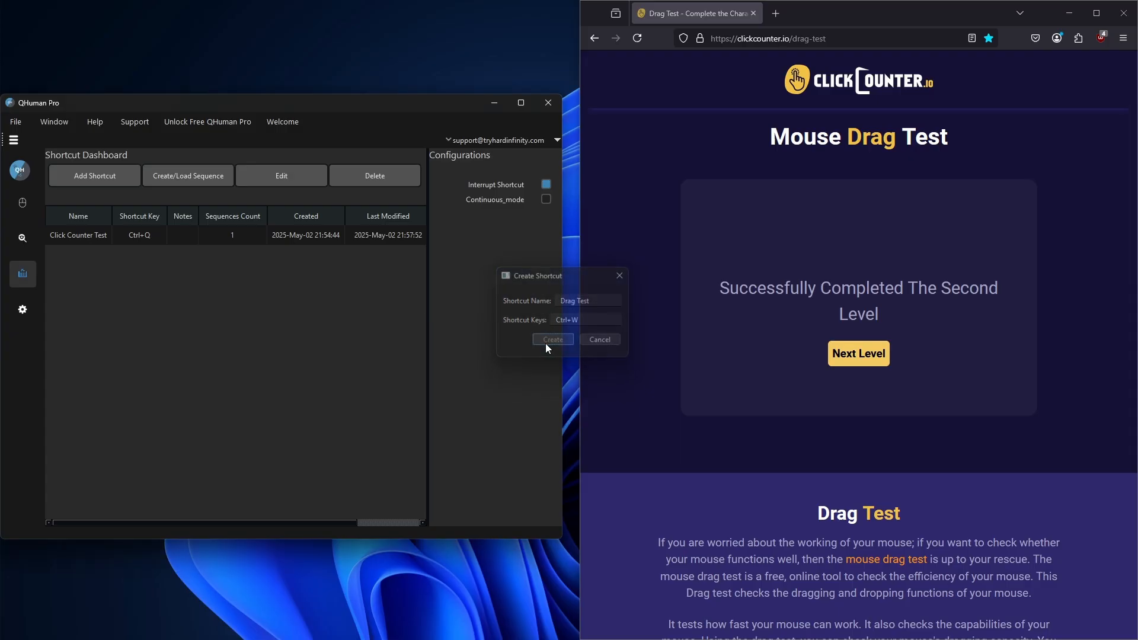
pyautogui.click(545, 344)
# - Load the saved sequence "level 2 drag test" into the Drag Test shortcut and complete the sequence setup
pyautogui.click(215, 257)
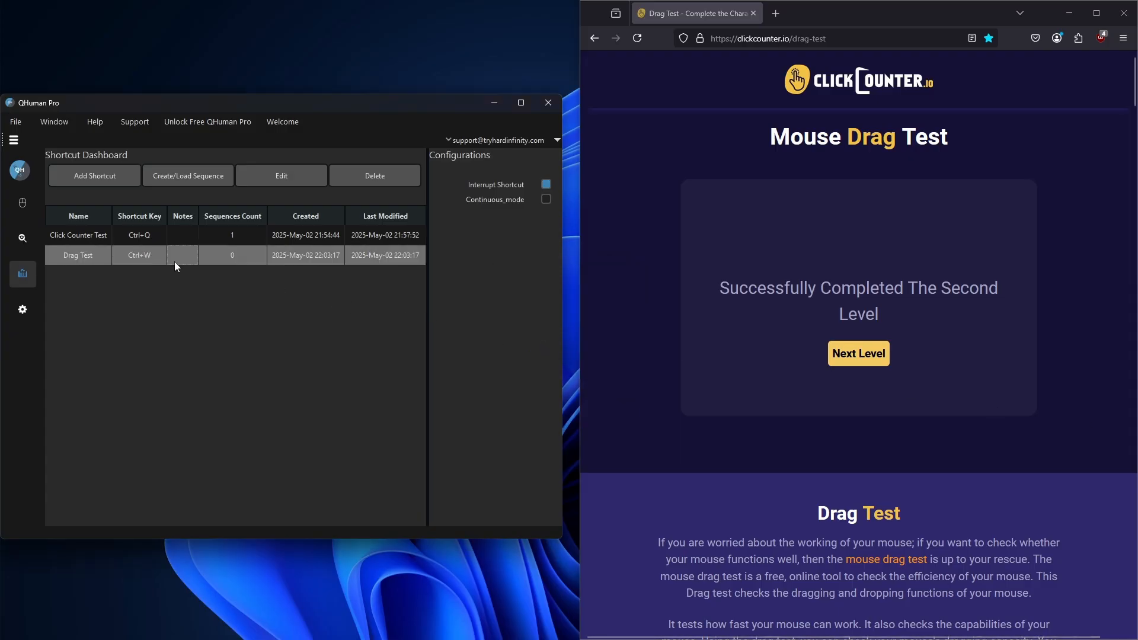
pyautogui.click(185, 176)
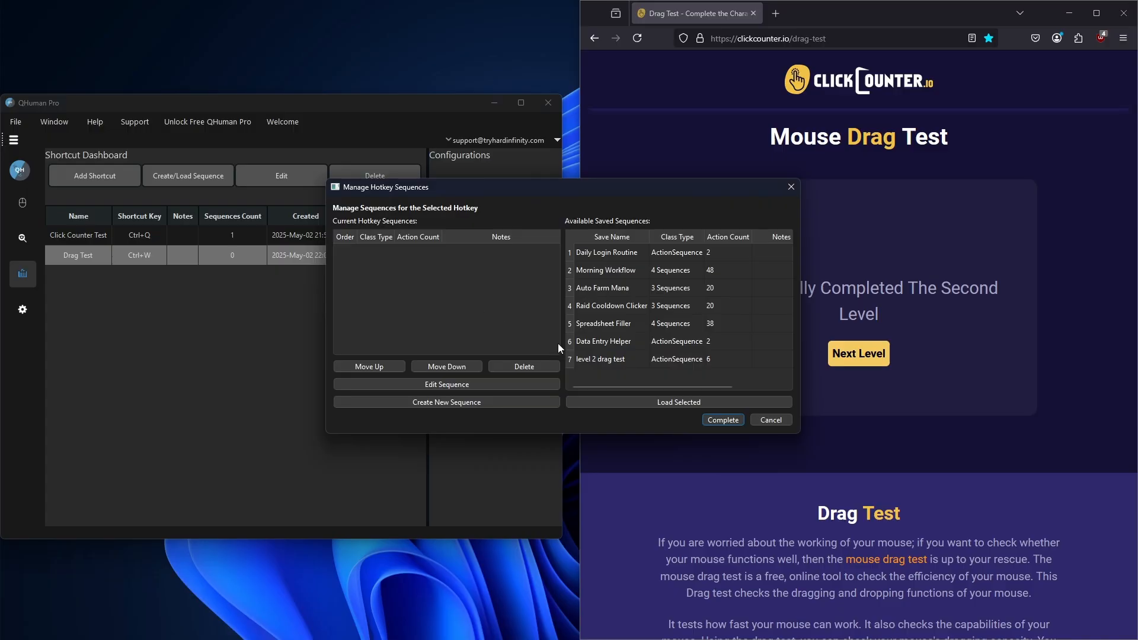
pyautogui.click(588, 359)
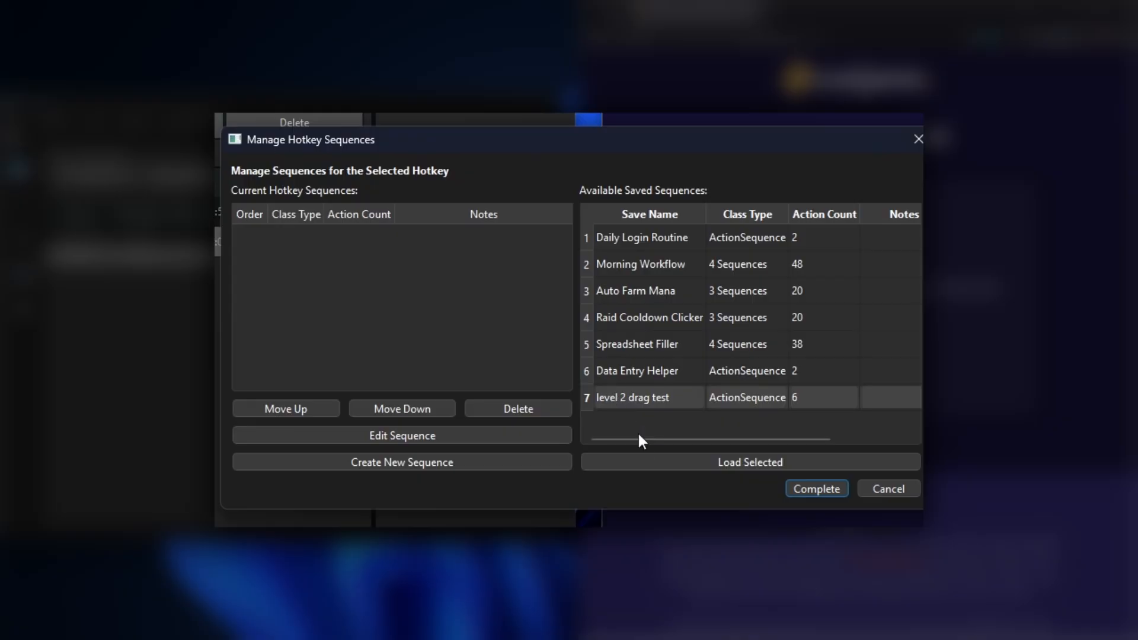
pyautogui.click(650, 465)
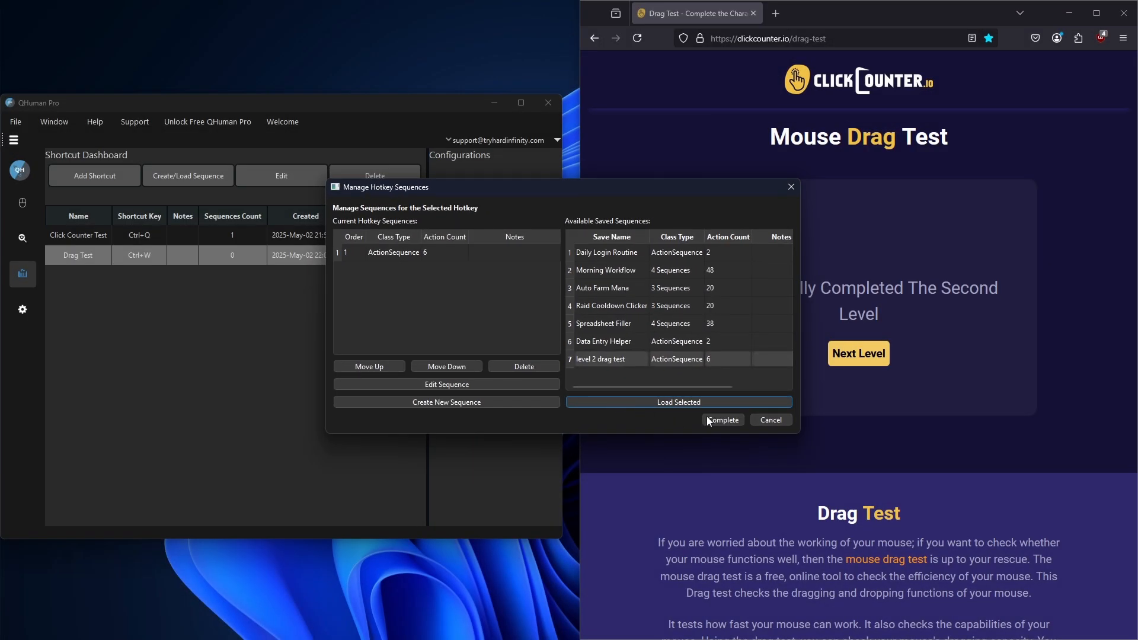
pyautogui.click(714, 421)
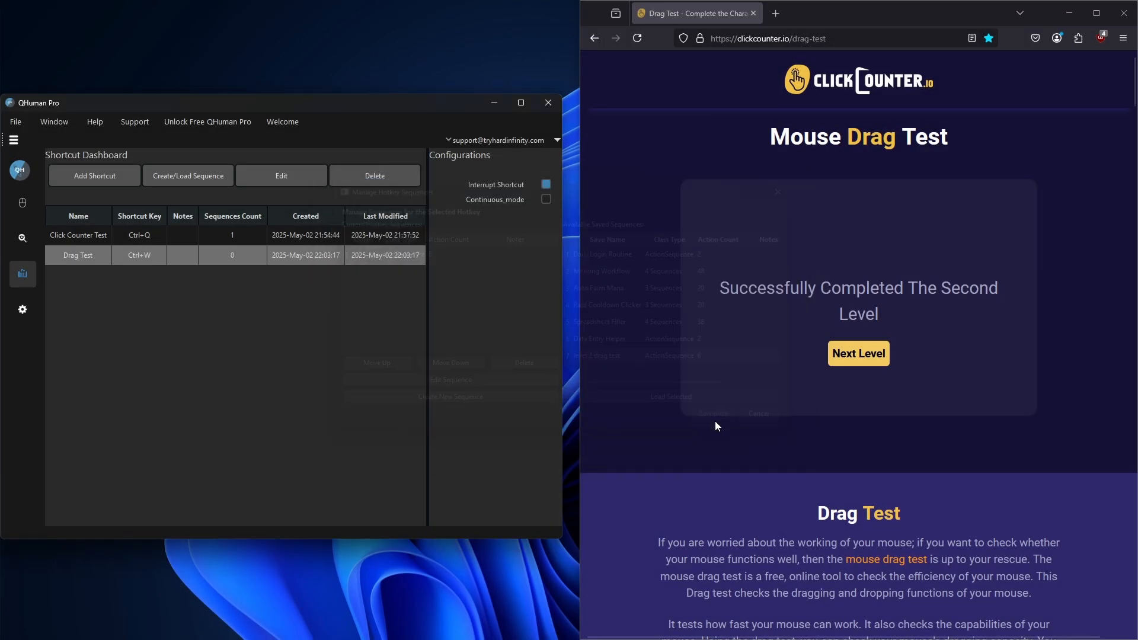
# - Complete the second level of the Mouse Drag Test by moving the hand token through points 1, 2 and 3 and back to its start
pyautogui.moveTo(716, 230); pyautogui.dragTo(1007, 232)
pyautogui.moveTo(1006, 295); pyautogui.dragTo(1000, 310)
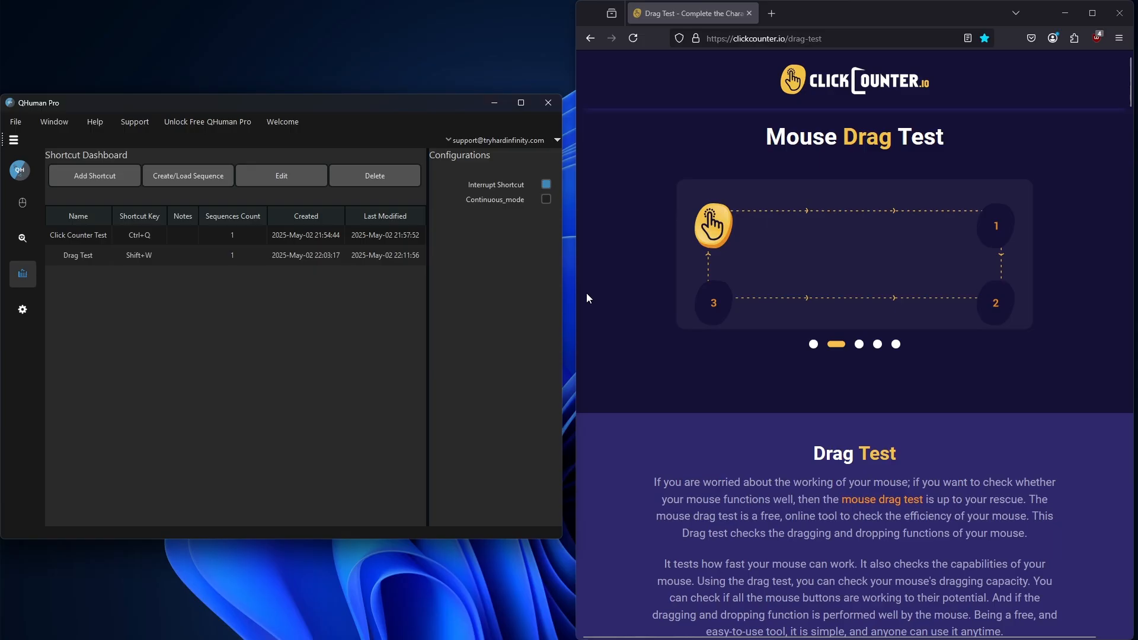
pyautogui.click(714, 225)
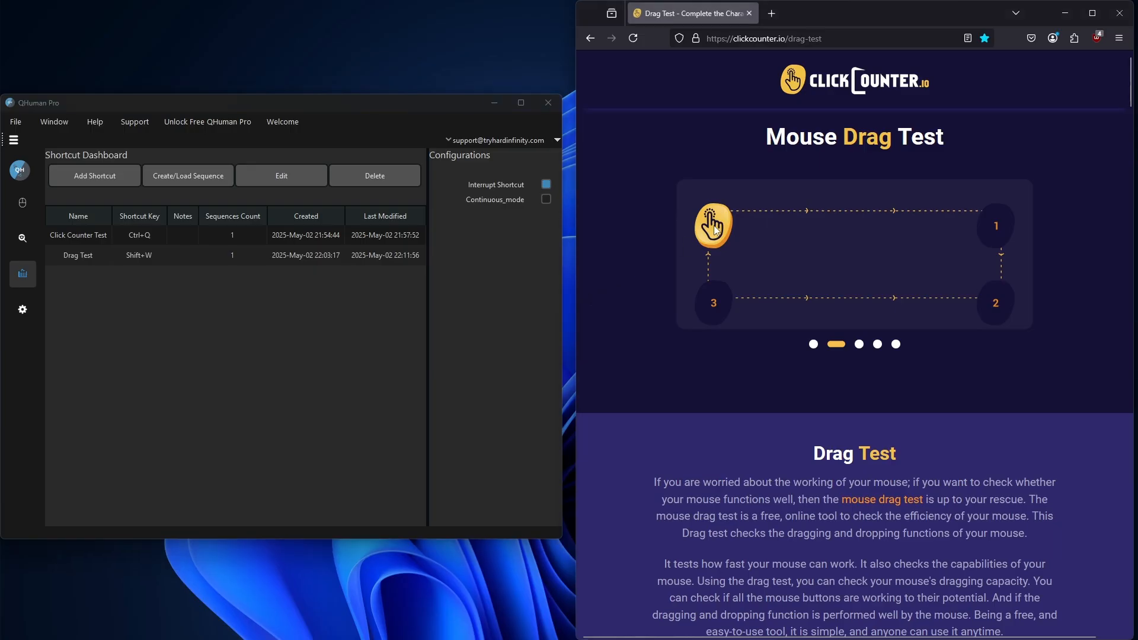
pyautogui.moveTo(714, 225); pyautogui.dragTo(1002, 227)
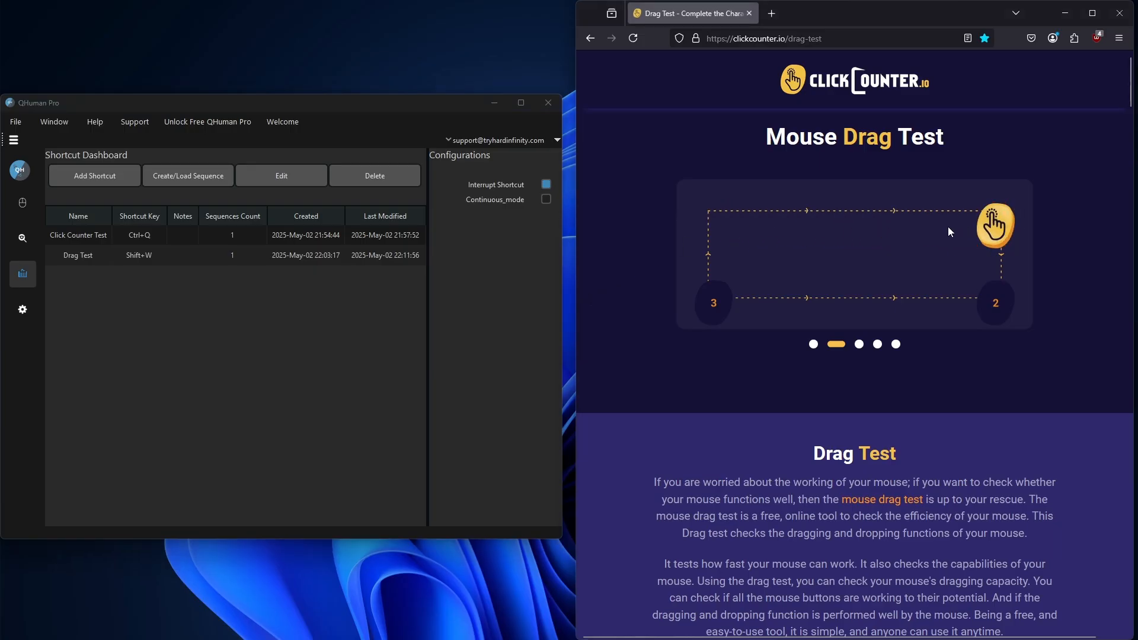
pyautogui.moveTo(714, 225); pyautogui.dragTo(1002, 227)
pyautogui.moveTo(722, 229); pyautogui.dragTo(978, 231)
pyautogui.moveTo(722, 226); pyautogui.dragTo(1007, 294)
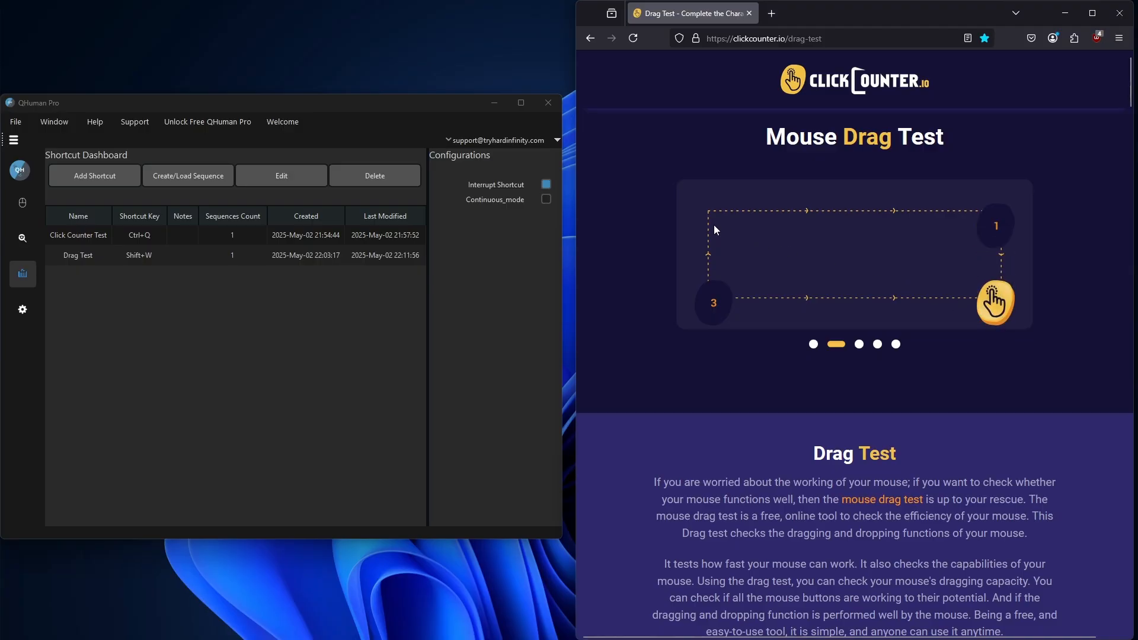
pyautogui.moveTo(715, 228); pyautogui.dragTo(1006, 232)
pyautogui.moveTo(1000, 310); pyautogui.dragTo(728, 308)
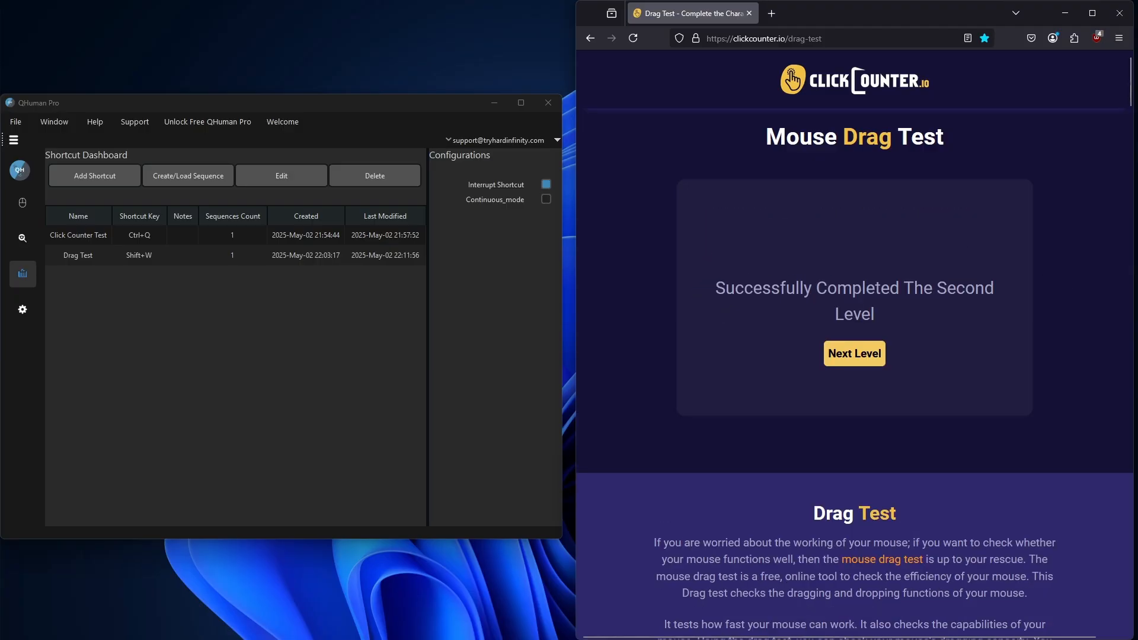